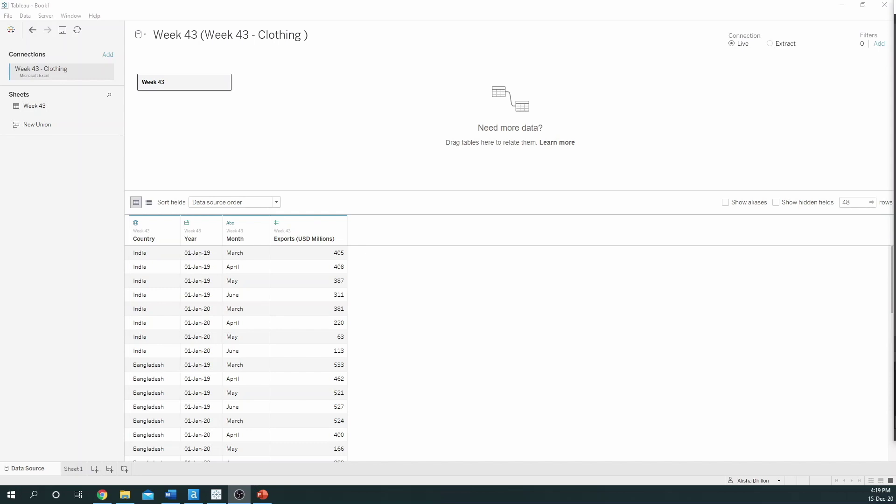
# - On Sheet 1, lay out Country across the Columns shelf
pyautogui.click(363, 244)
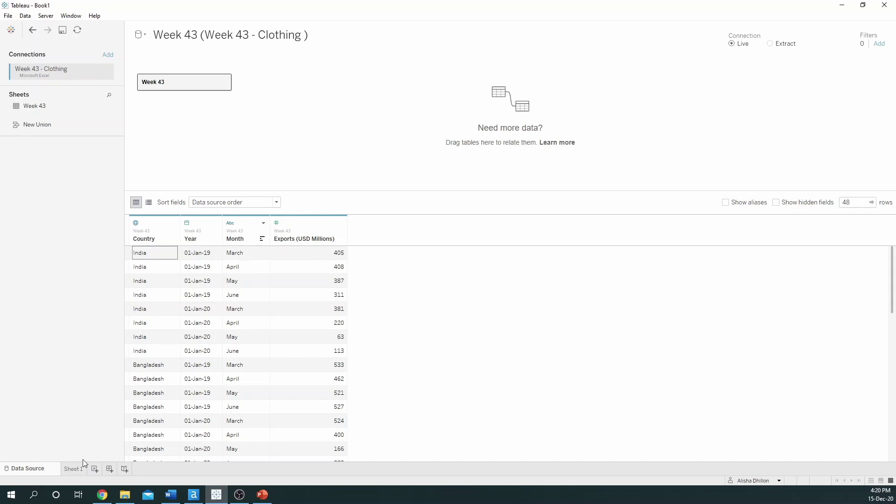
pyautogui.click(74, 469)
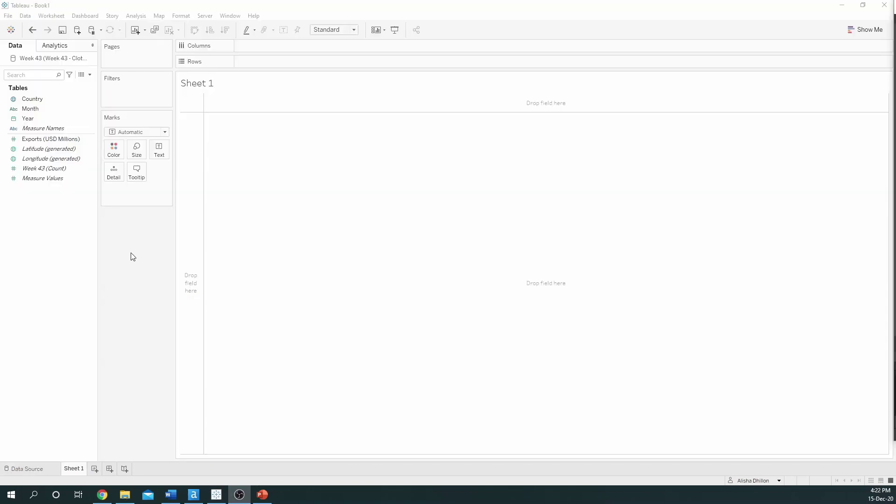
pyautogui.click(43, 99)
pyautogui.moveTo(43, 97); pyautogui.dragTo(271, 44)
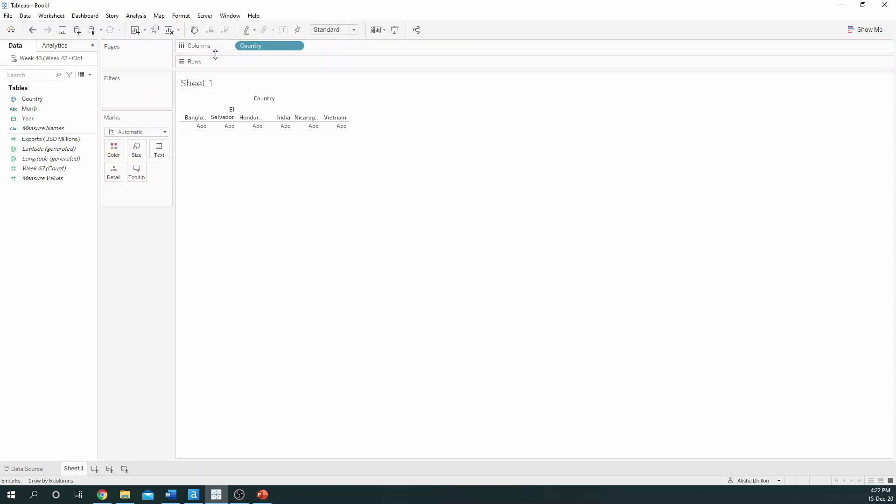
# - Fit the view to Entire View, plot Exports (USD Millions) on Rows, and sort descending
pyautogui.click(345, 30)
pyautogui.click(344, 63)
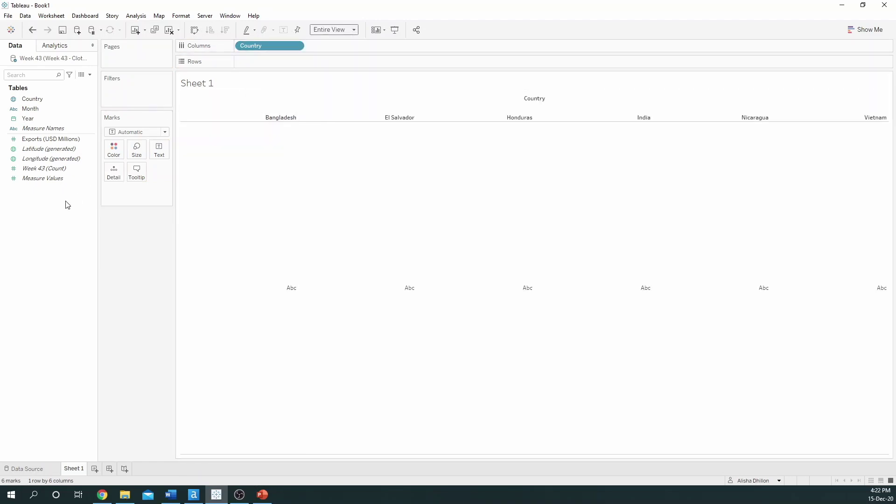
pyautogui.click(66, 140)
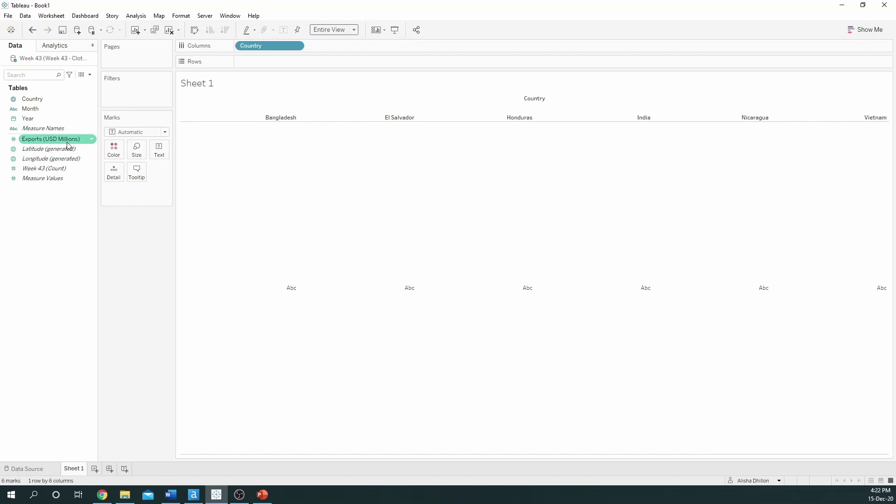
pyautogui.moveTo(70, 141); pyautogui.dragTo(294, 65)
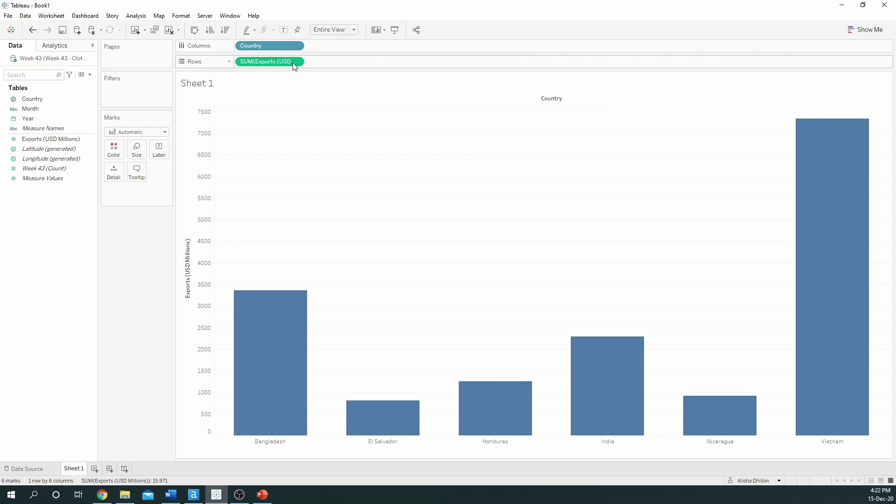
pyautogui.click(226, 32)
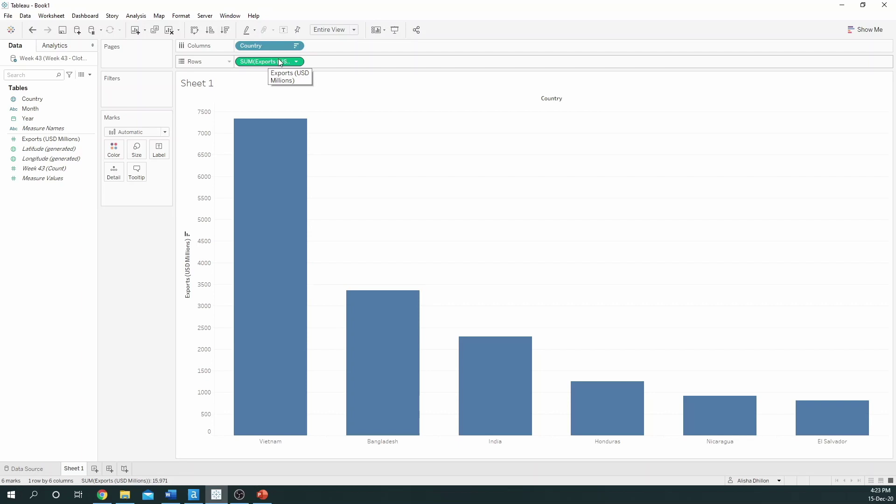
# - Add a second SUM(Exports (USD Millions)) pill to Rows, stacking two identical country bar charts
pyautogui.moveTo(280, 62)
pyautogui.mouseDown()
pyautogui.moveTo(284, 76)
pyautogui.moveTo(317, 82)
pyautogui.moveTo(353, 69)
pyautogui.moveTo(352, 58)
pyautogui.mouseUp()
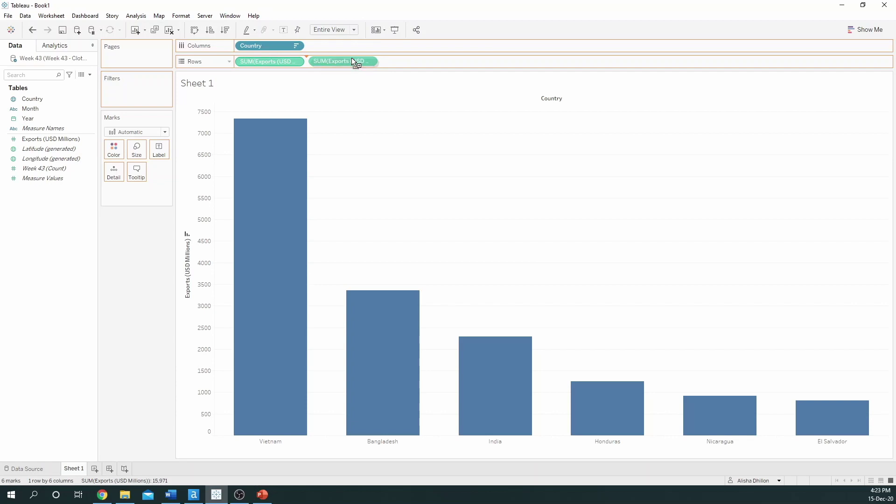
pyautogui.moveTo(352, 58); pyautogui.dragTo(352, 59)
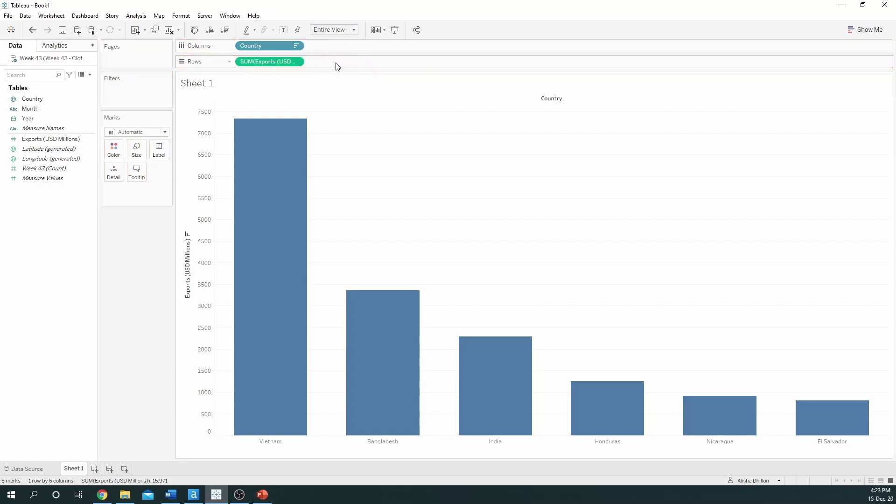
pyautogui.moveTo(287, 62); pyautogui.dragTo(358, 62)
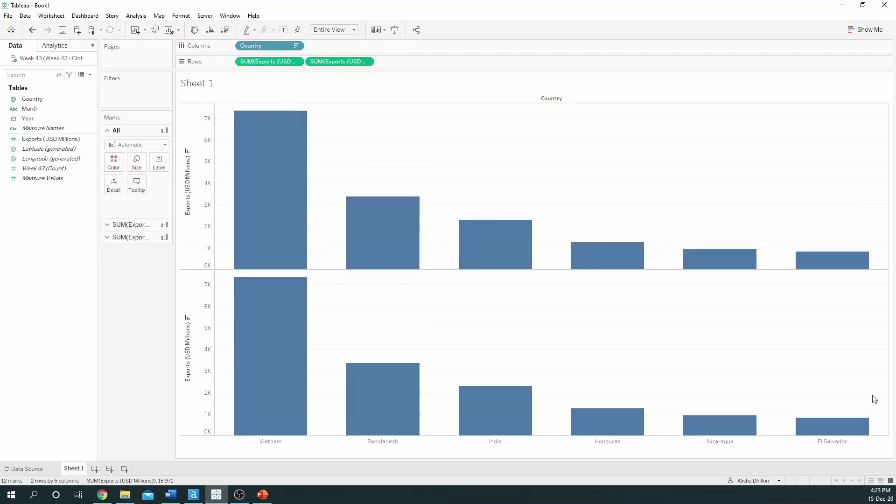
pyautogui.moveTo(264, 348)
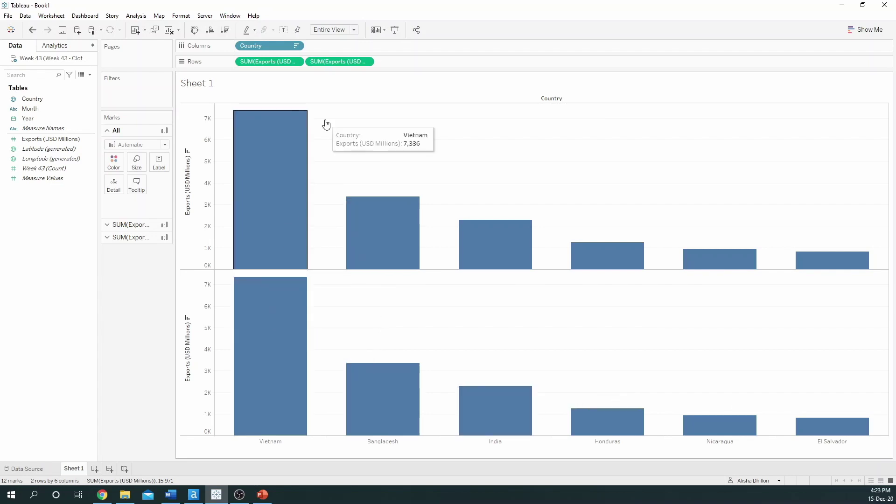
pyautogui.moveTo(334, 65); pyautogui.dragTo(119, 269)
pyautogui.click(66, 140)
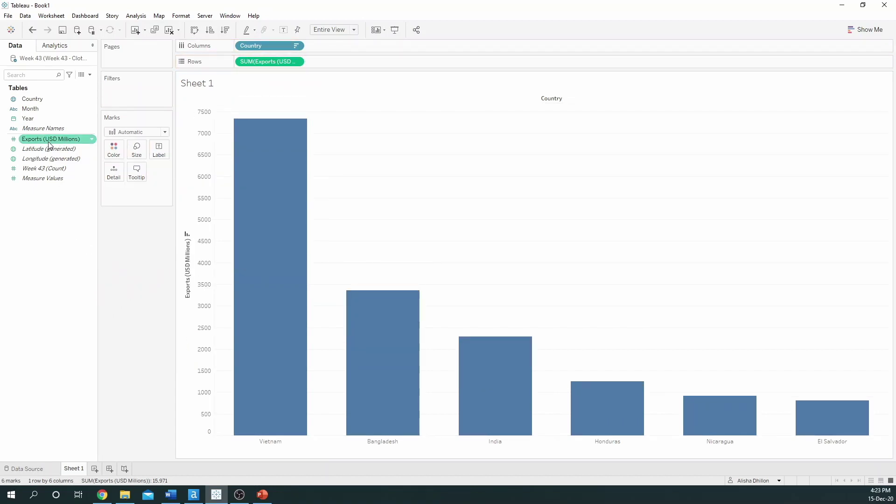
pyautogui.moveTo(42, 141); pyautogui.dragTo(338, 63)
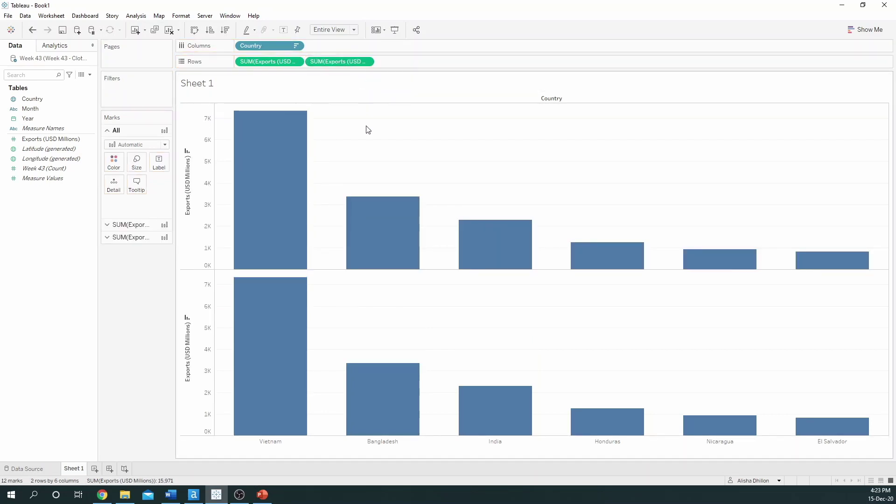
pyautogui.click(366, 62)
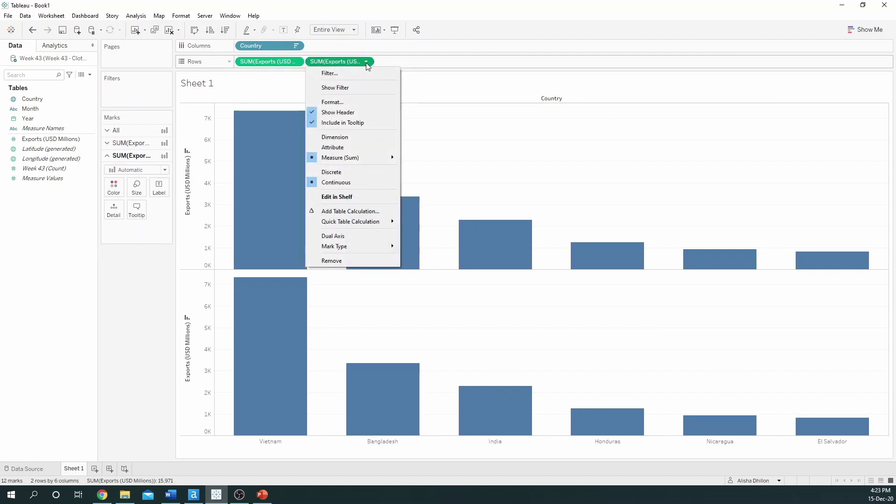
# - Combine both exports measures on a dual axis and set All marks to Bar
pyautogui.click(360, 238)
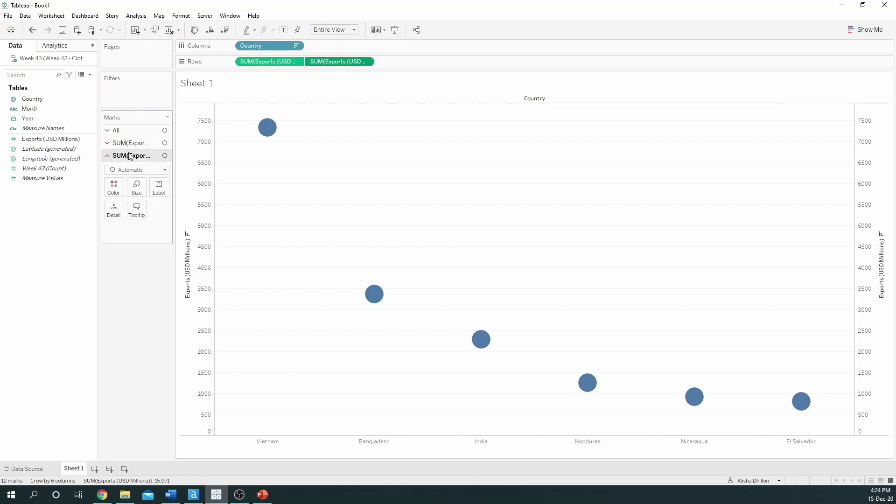
pyautogui.click(142, 131)
pyautogui.click(152, 145)
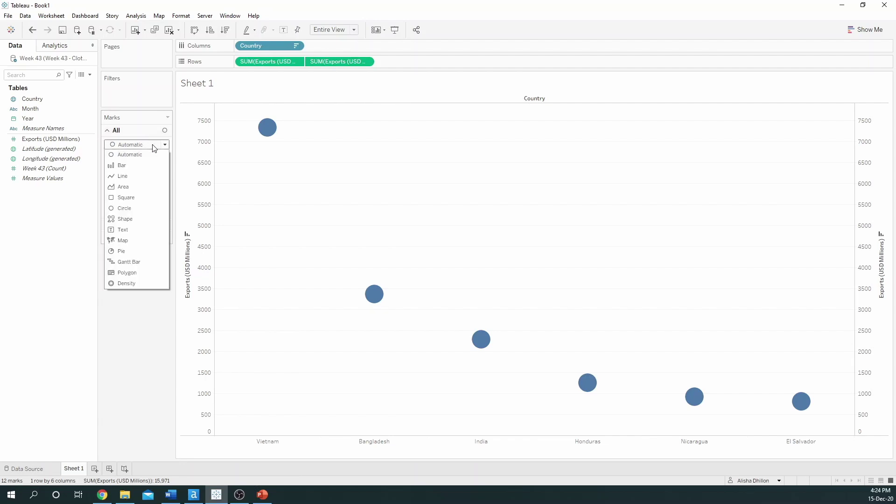
pyautogui.click(143, 167)
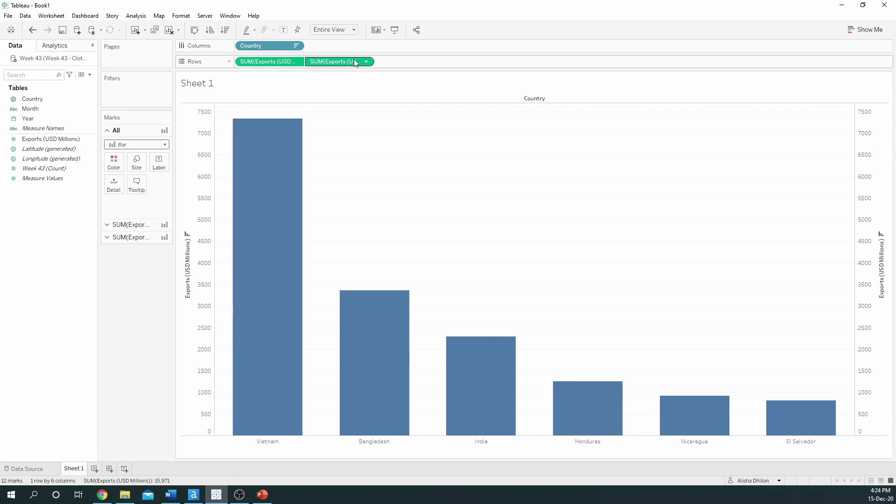
# - Change one SUM(Exports) marks card to Circle so circles cap each country's bar
pyautogui.click(128, 225)
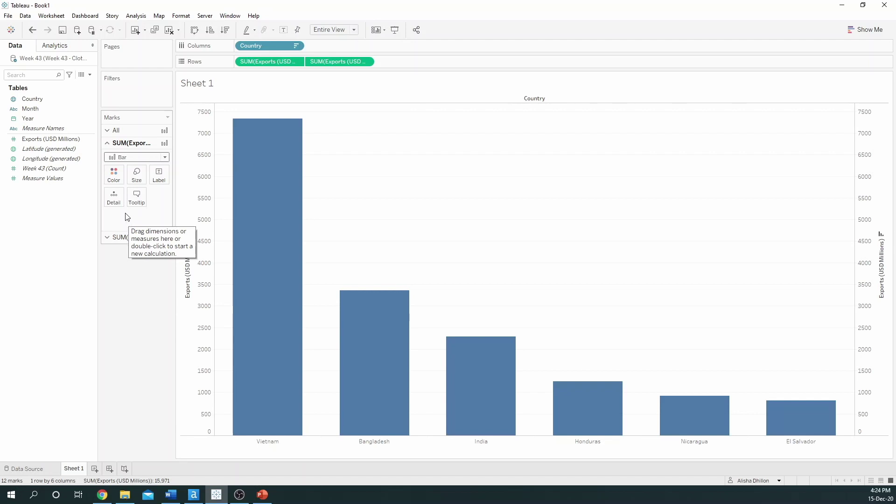
pyautogui.click(146, 159)
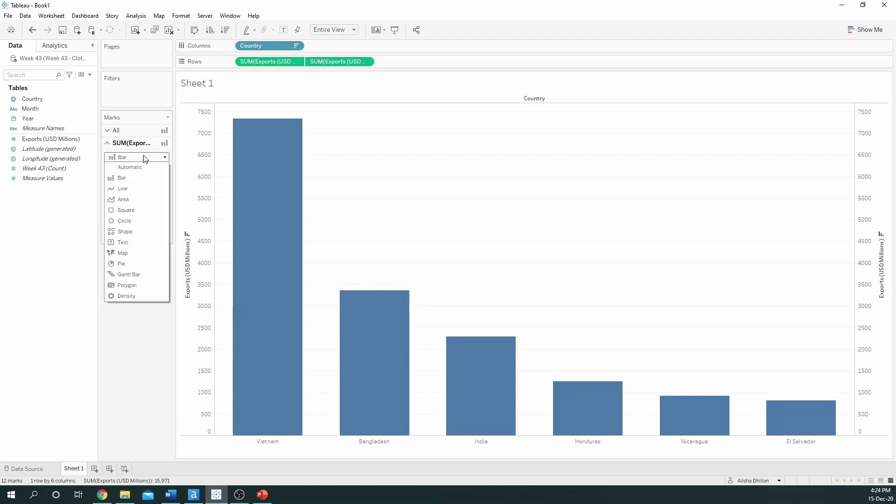
pyautogui.click(136, 223)
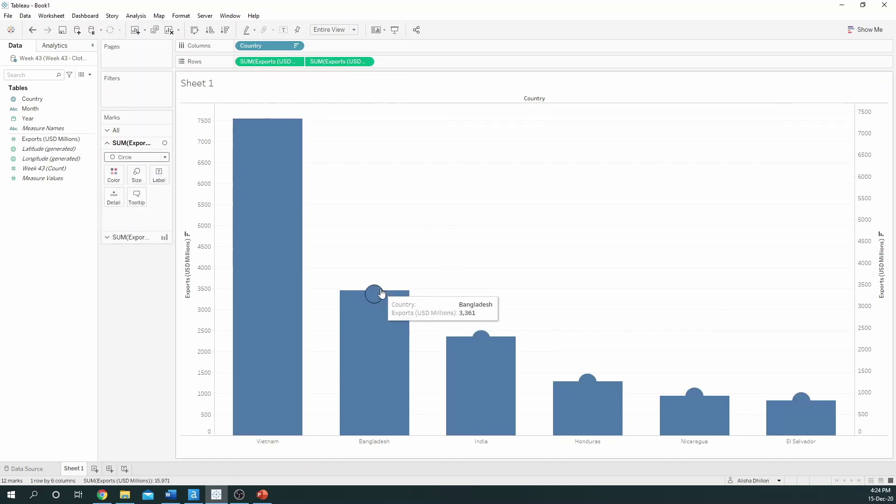
pyautogui.moveTo(487, 343)
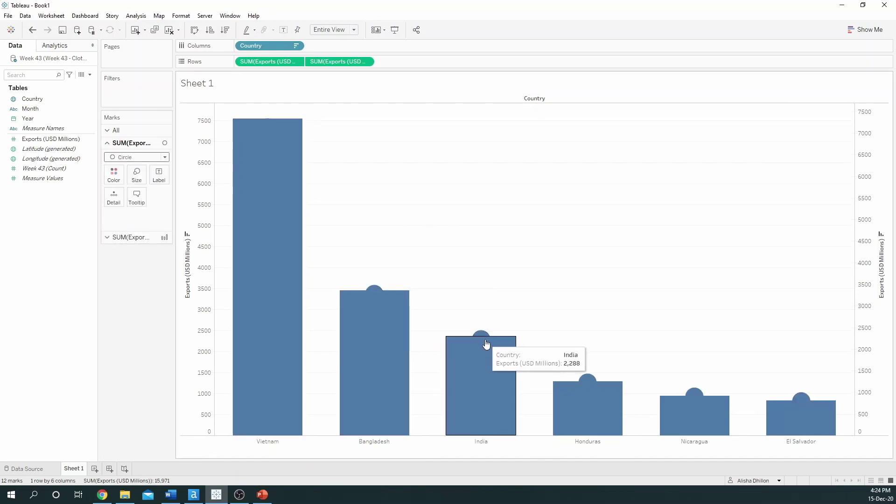
pyautogui.click(137, 132)
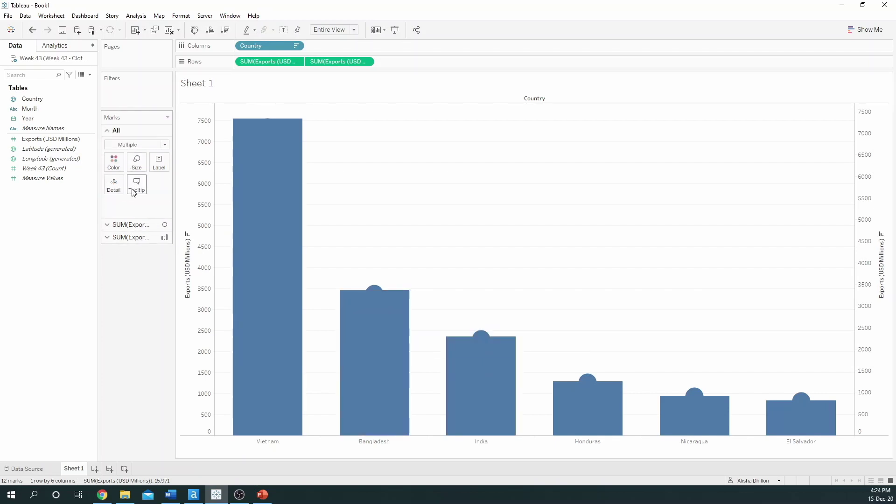
# - Shrink the bar marks' size to thin stems
pyautogui.click(128, 237)
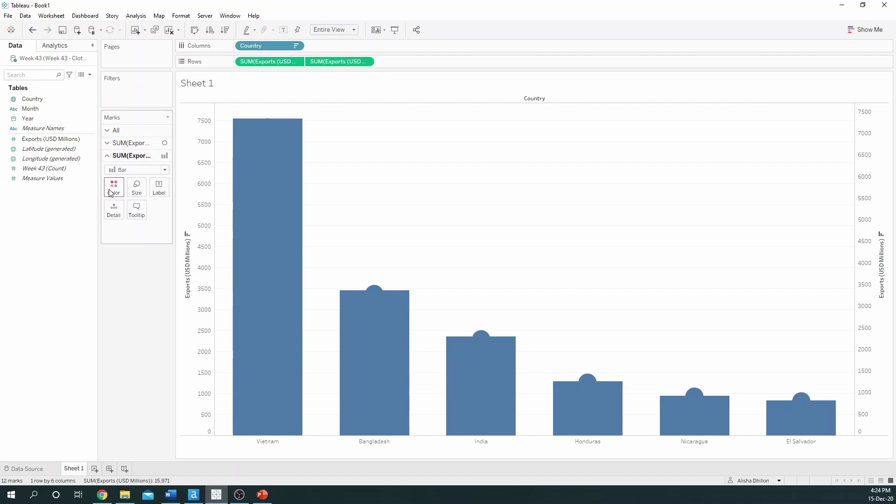
pyautogui.click(137, 189)
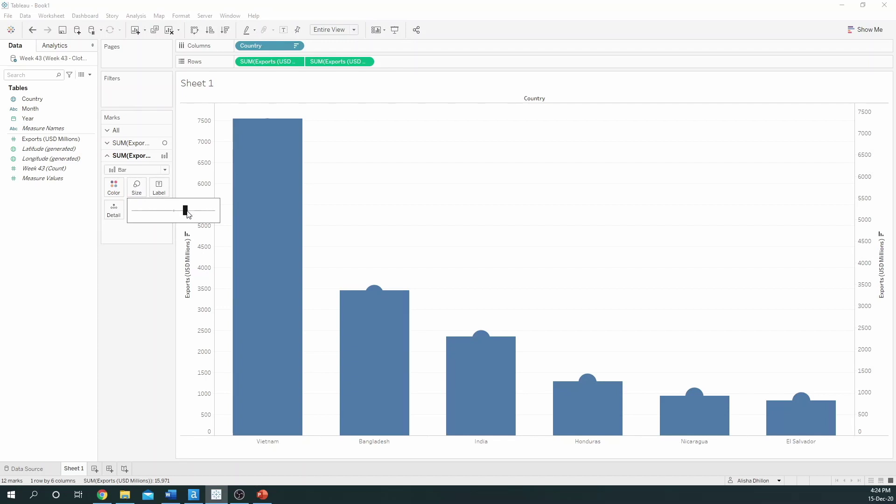
pyautogui.moveTo(185, 210); pyautogui.dragTo(147, 214)
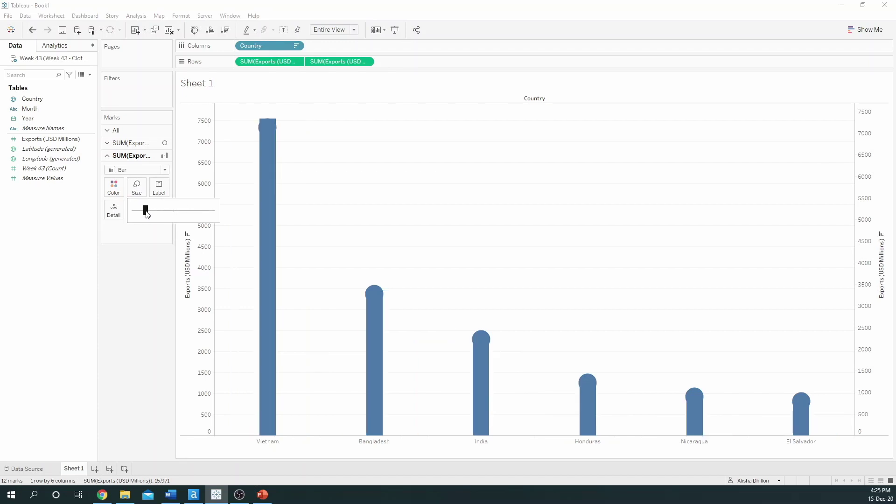
pyautogui.moveTo(147, 214); pyautogui.dragTo(139, 217)
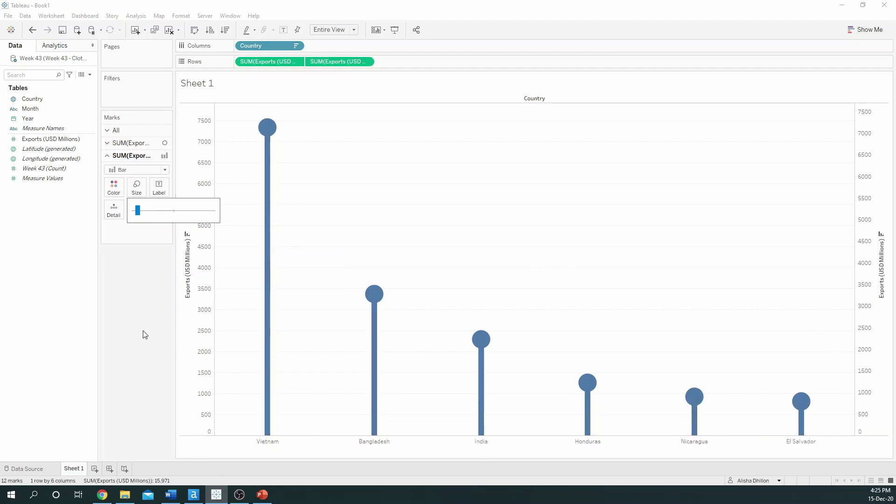
pyautogui.click(124, 260)
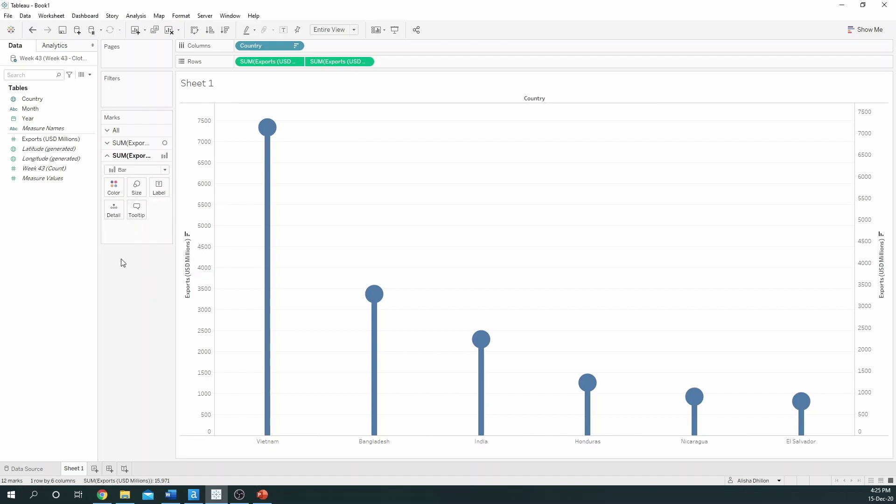
# - Increase the circle marks' size so they read as lollipop heads
pyautogui.click(131, 143)
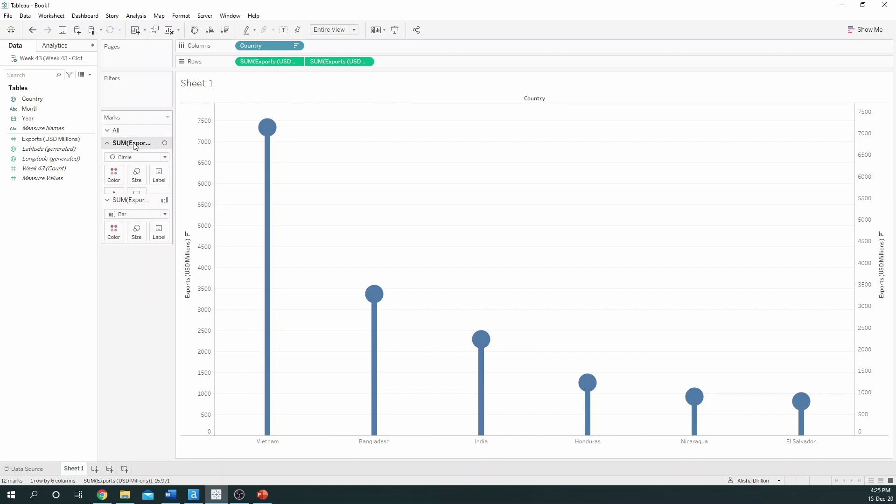
pyautogui.click(137, 175)
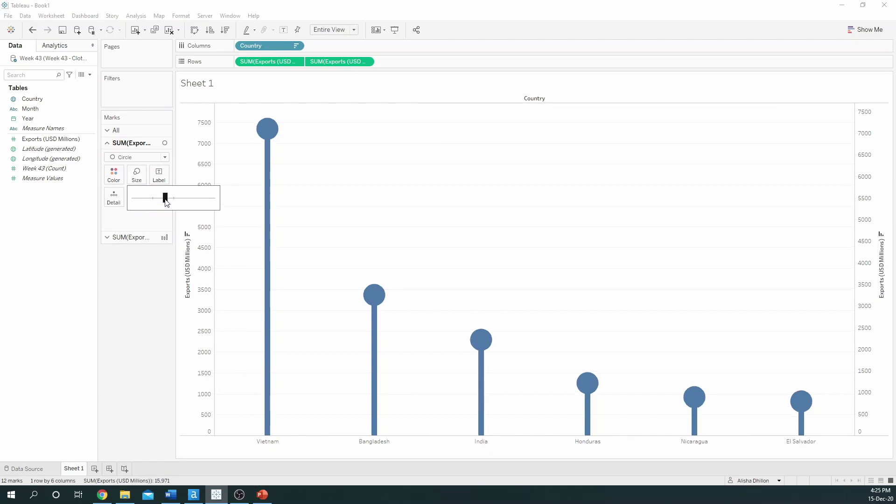
pyautogui.moveTo(167, 198); pyautogui.dragTo(151, 209)
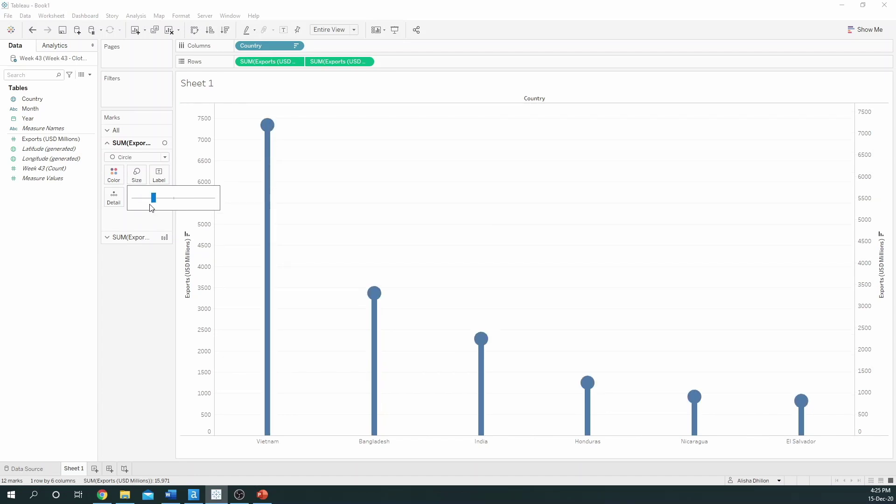
pyautogui.click(405, 238)
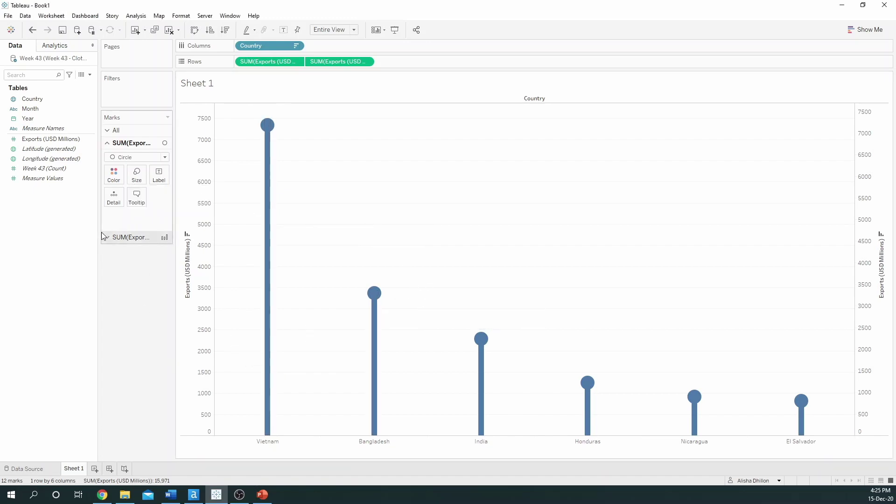
# - Colour the circle marks crimson red
pyautogui.click(114, 175)
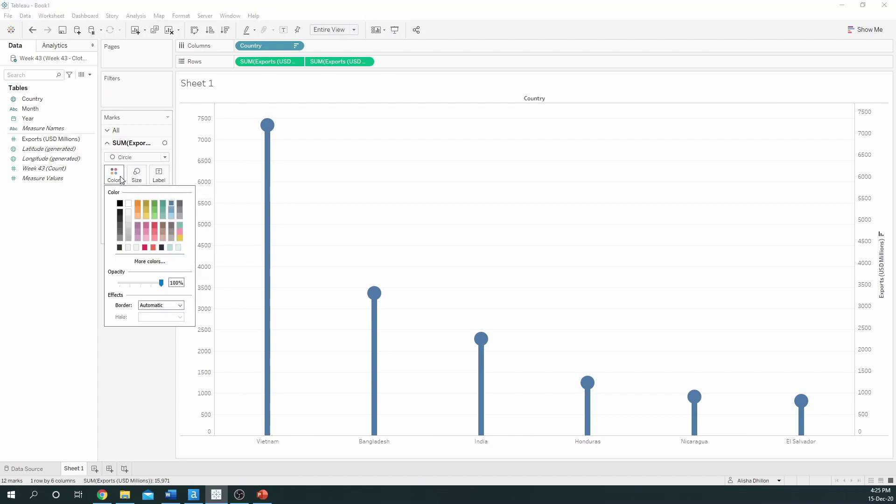
pyautogui.click(145, 247)
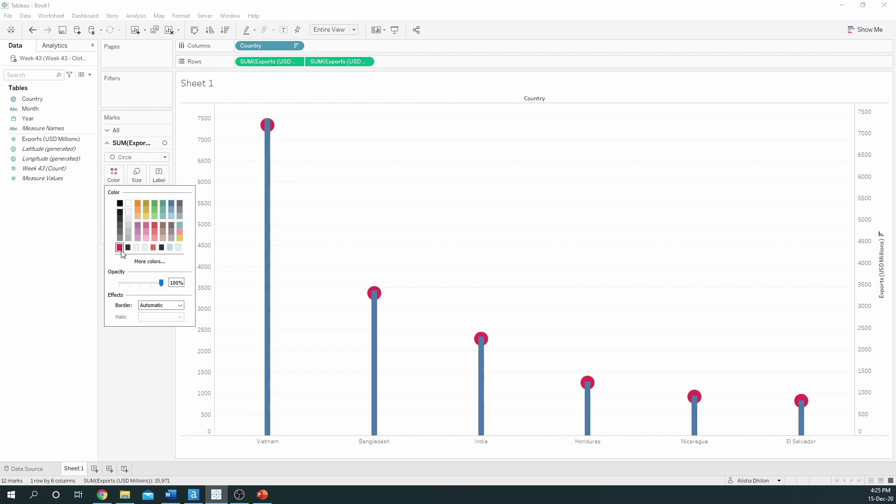
pyautogui.click(133, 364)
# - Colour the bar stems black
pyautogui.click(138, 238)
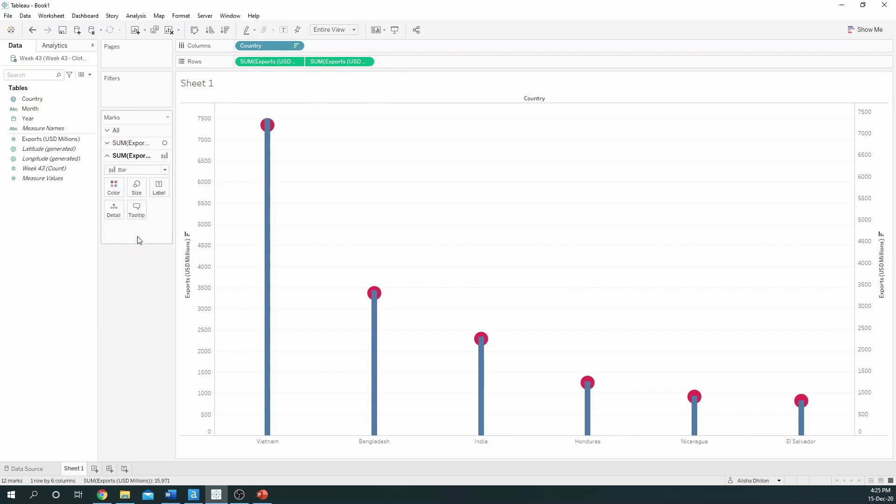
pyautogui.click(122, 188)
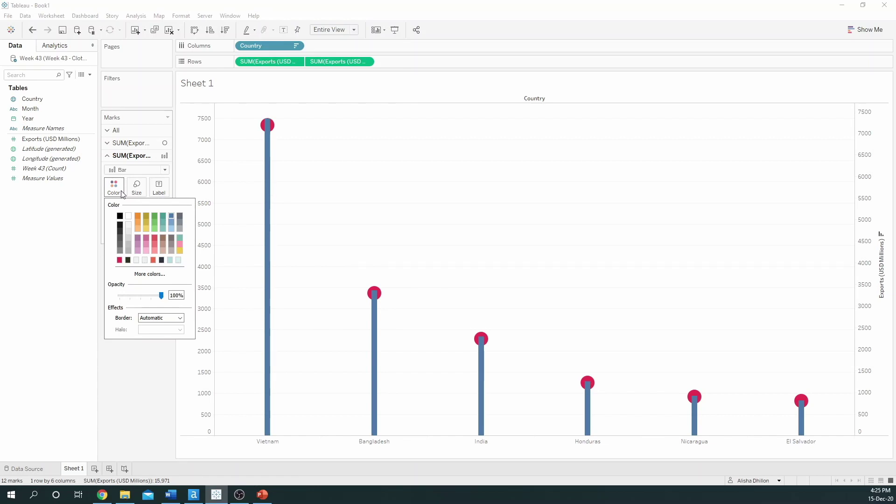
pyautogui.click(120, 216)
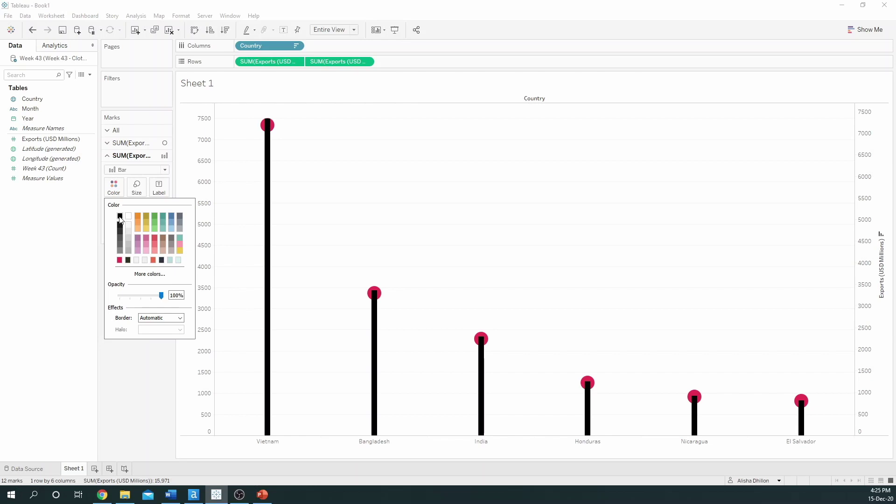
pyautogui.click(359, 194)
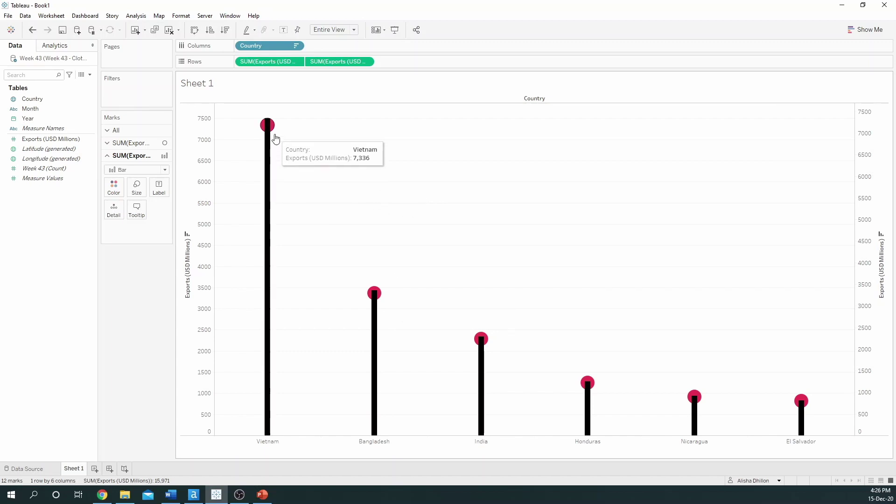
pyautogui.rightClick(867, 164)
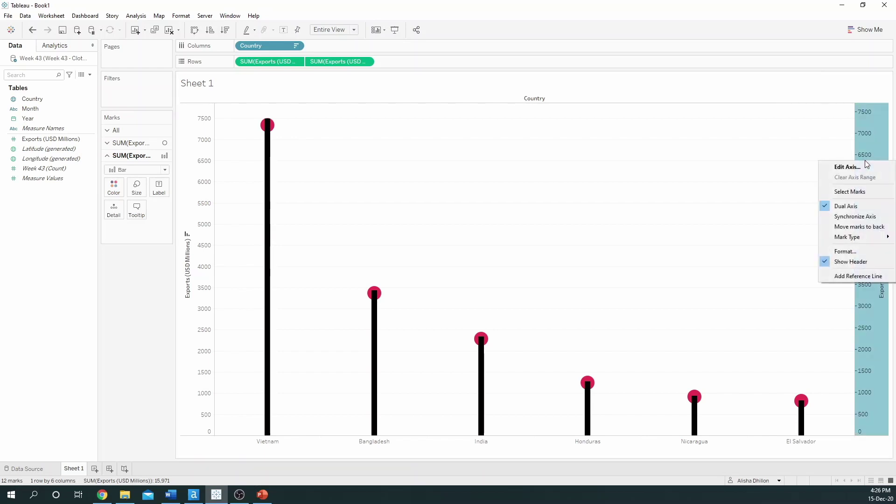
# - Bring the red circles in front of the black stems and enlarge them slightly
pyautogui.click(864, 227)
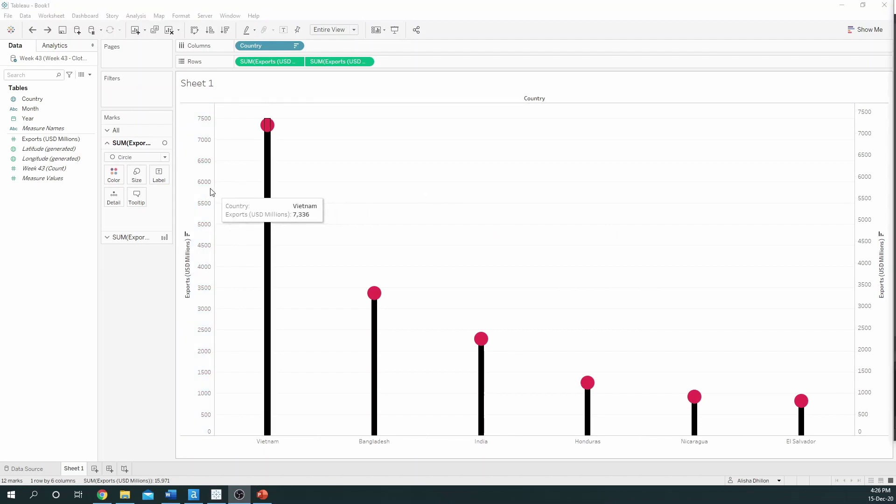
pyautogui.click(136, 176)
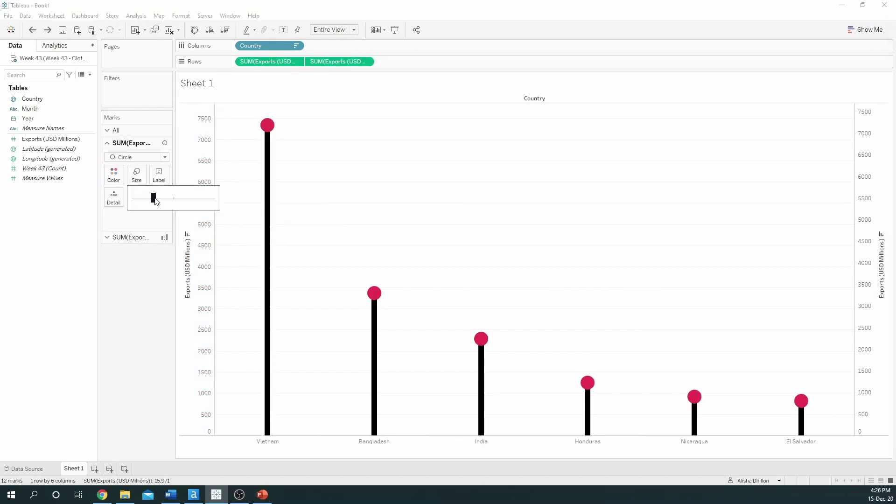
pyautogui.moveTo(156, 202); pyautogui.dragTo(162, 200)
pyautogui.click(513, 231)
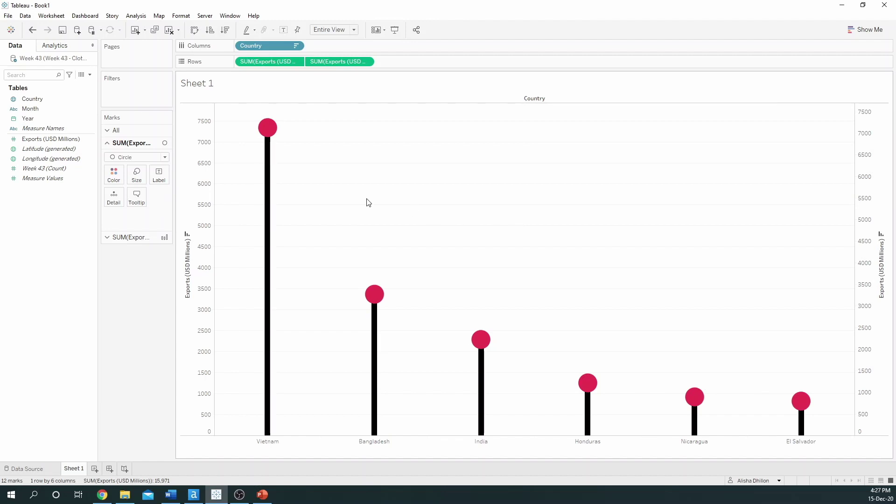
# - Add Month to Columns after Country, splitting lollipops into March through June
pyautogui.click(27, 108)
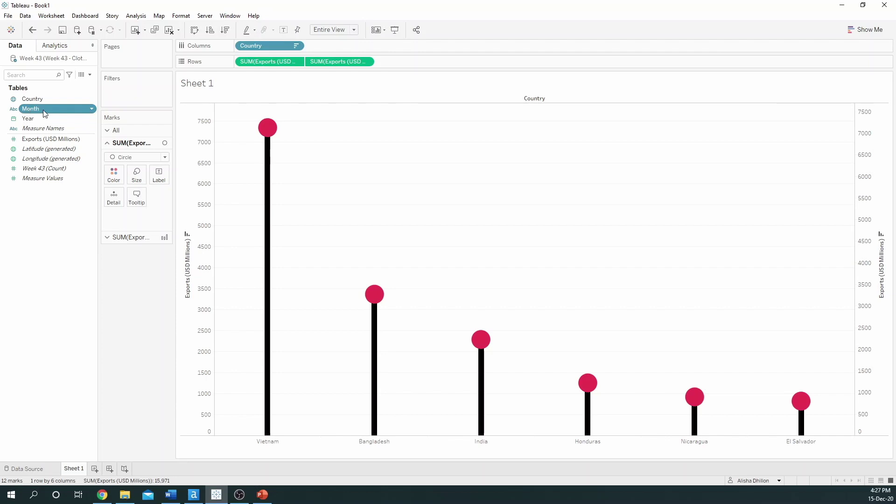
pyautogui.moveTo(43, 113); pyautogui.dragTo(345, 49)
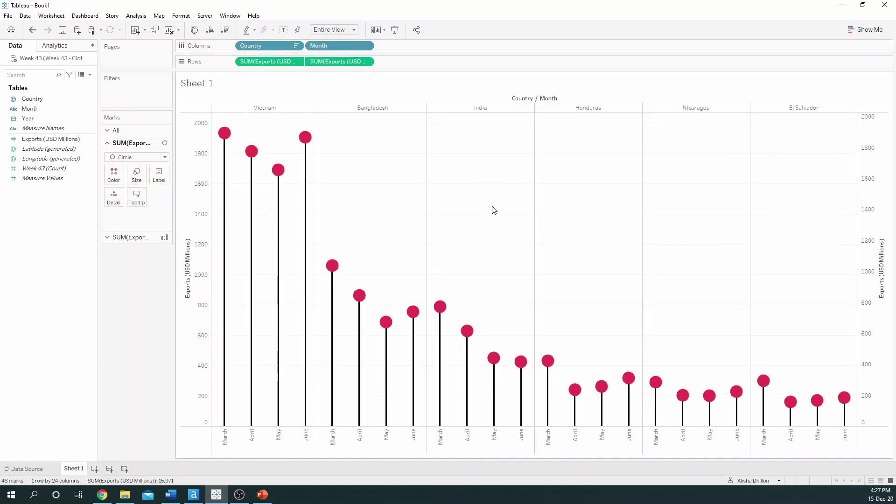